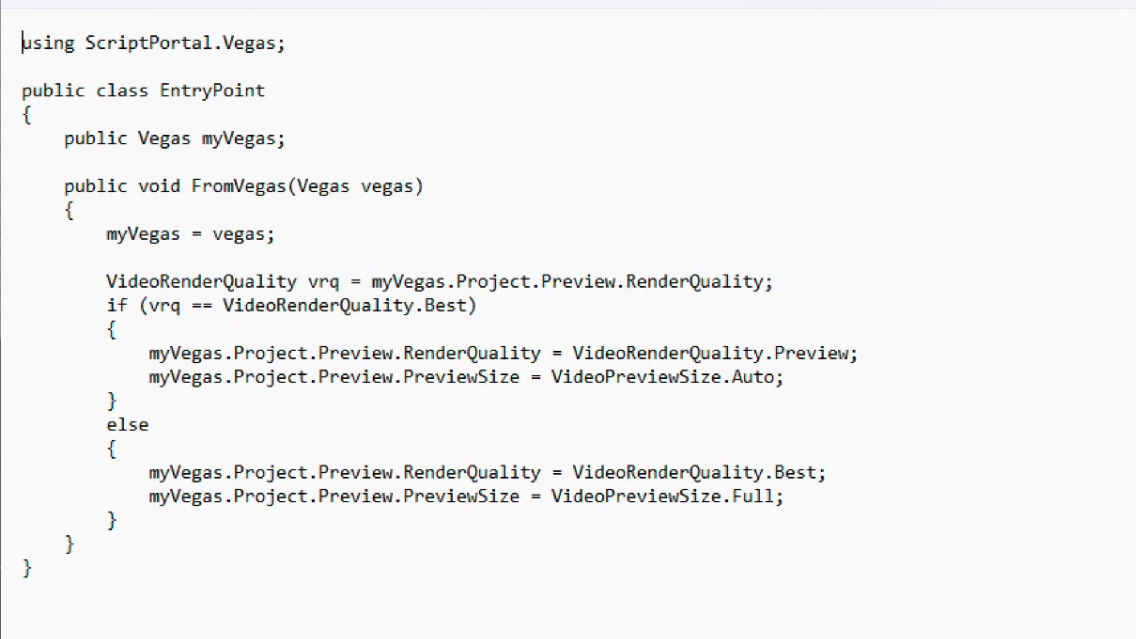
Highlight the "using ScriptPortal.Vegas;" line at the start of the script.
{"action": "key", "text": "End"}
{"action": "key", "text": "shift+Left"}
{"action": "key", "text": "shift+Left"}
{"action": "key", "text": "shift+Left"}
{"action": "key", "text": "shift+Left"}
{"action": "key", "text": "shift+Left"}
{"action": "key", "text": "shift+Left"}
{"action": "key", "text": "shift+Left"}
{"action": "key", "text": "shift+Left"}
{"action": "key", "text": "shift+Left"}
{"action": "key", "text": "shift+Left"}
{"action": "key", "text": "shift+Left"}
{"action": "key", "text": "shift+Left"}
{"action": "key", "text": "shift+Left"}
{"action": "key", "text": "shift+Left"}
{"action": "key", "text": "shift+Left"}
{"action": "key", "text": "shift+Left"}
{"action": "key", "text": "shift+Left"}
{"action": "key", "text": "shift+Left"}
{"action": "key", "text": "shift+Left"}
{"action": "key", "text": "shift+Left"}
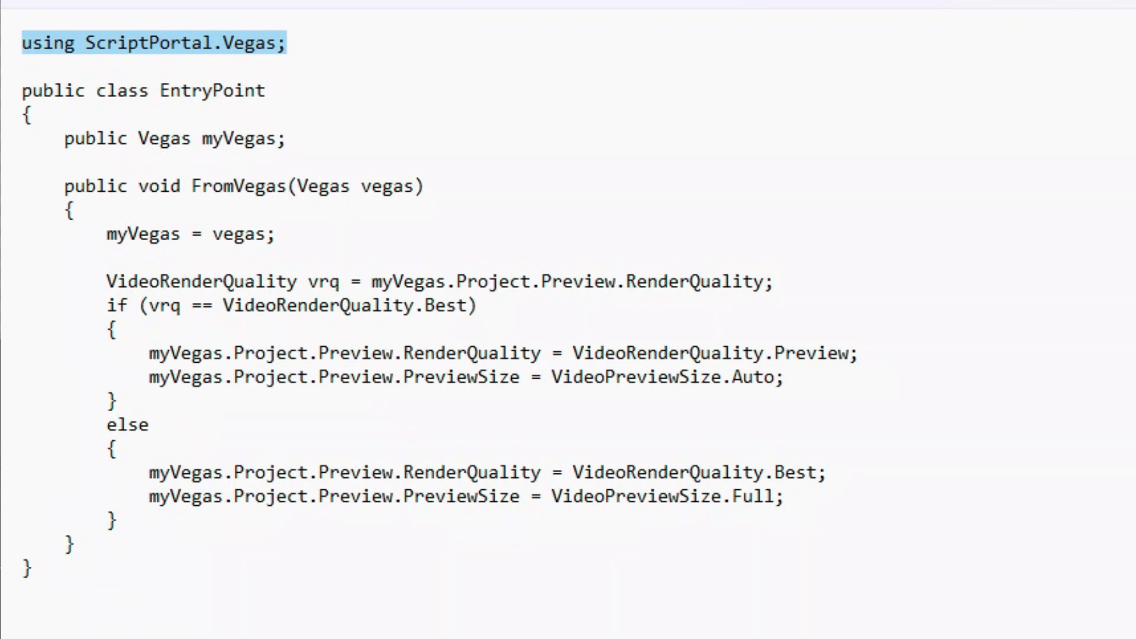
Highlight the EntryPoint class declaration down through the "public Vegas myVegas;" line.
{"action": "key", "text": "Down"}
{"action": "key", "text": "Down"}
{"action": "key", "text": "shift+Down"}
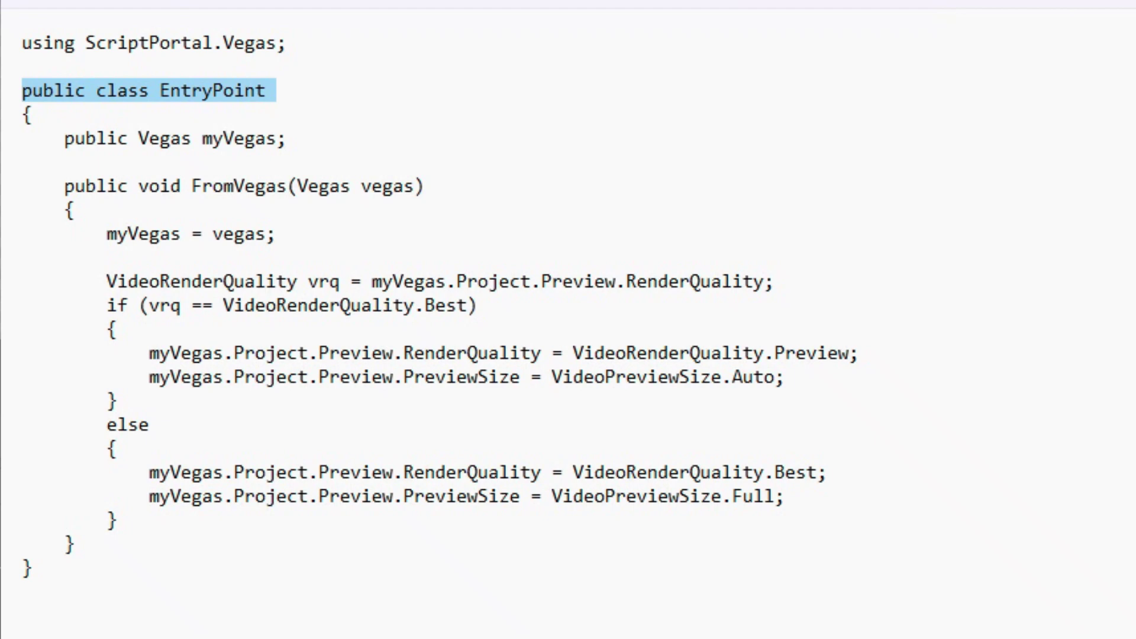
{"action": "key", "text": "shift+Down"}
{"action": "key", "text": "shift+Down"}
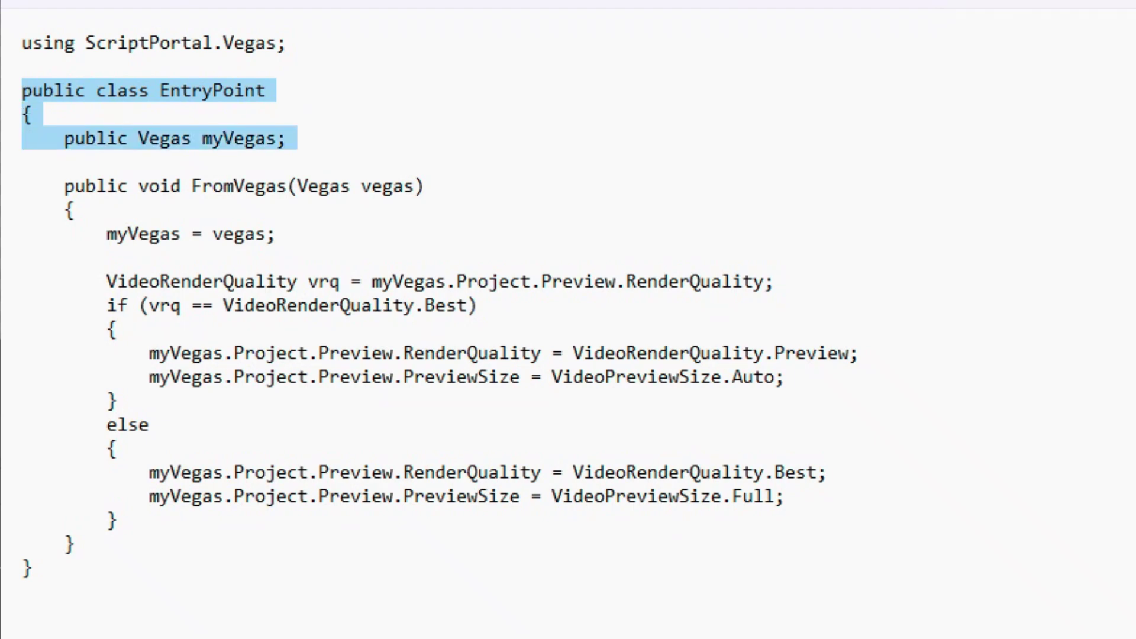
Highlight the "public void FromVegas(Vegas vegas)" method header through its "myVegas = vegas;" assignment.
{"action": "left_click", "coordinate": [64, 186]}
{"action": "key", "text": "shift+Right"}
{"action": "key", "text": "shift+Right"}
{"action": "key", "text": "shift+Right"}
{"action": "key", "text": "shift+Right"}
{"action": "key", "text": "shift+Right"}
{"action": "key", "text": "shift+Right"}
{"action": "key", "text": "shift+Right"}
{"action": "key", "text": "shift+Right"}
{"action": "key", "text": "shift+Right"}
{"action": "key", "text": "shift+Right"}
{"action": "key", "text": "shift+Right"}
{"action": "key", "text": "shift+Right"}
{"action": "key", "text": "shift+Right"}
{"action": "key", "text": "shift+Right"}
{"action": "key", "text": "shift+Right"}
{"action": "key", "text": "shift+Right"}
{"action": "key", "text": "shift+Right"}
{"action": "key", "text": "shift+Right"}
{"action": "key", "text": "shift+Right"}
{"action": "key", "text": "shift+Right"}
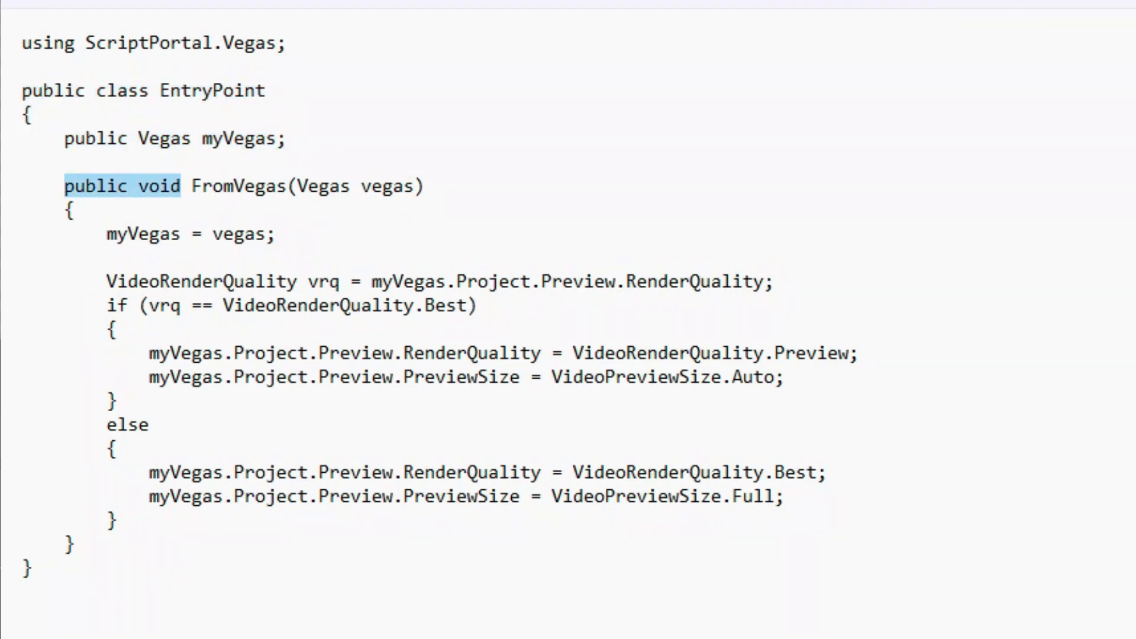
{"action": "key", "text": "shift+Right"}
{"action": "key", "text": "shift+Right"}
{"action": "key", "text": "shift+Right"}
{"action": "key", "text": "shift+Right"}
{"action": "key", "text": "shift+Right"}
{"action": "key", "text": "shift+Right"}
{"action": "key", "text": "shift+Right"}
{"action": "key", "text": "shift+Right"}
{"action": "key", "text": "shift+Right"}
{"action": "key", "text": "shift+Right"}
{"action": "key", "text": "shift+Right"}
{"action": "key", "text": "shift+Right"}
{"action": "key", "text": "shift+Right"}
{"action": "key", "text": "shift+Right"}
{"action": "key", "text": "shift+Right"}
{"action": "key", "text": "shift+Right"}
{"action": "key", "text": "shift+Left"}
{"action": "key", "text": "shift+Left"}
{"action": "key", "text": "shift+Left"}
{"action": "key", "text": "shift+Left"}
{"action": "key", "text": "shift+Left"}
{"action": "key", "text": "shift+Left"}
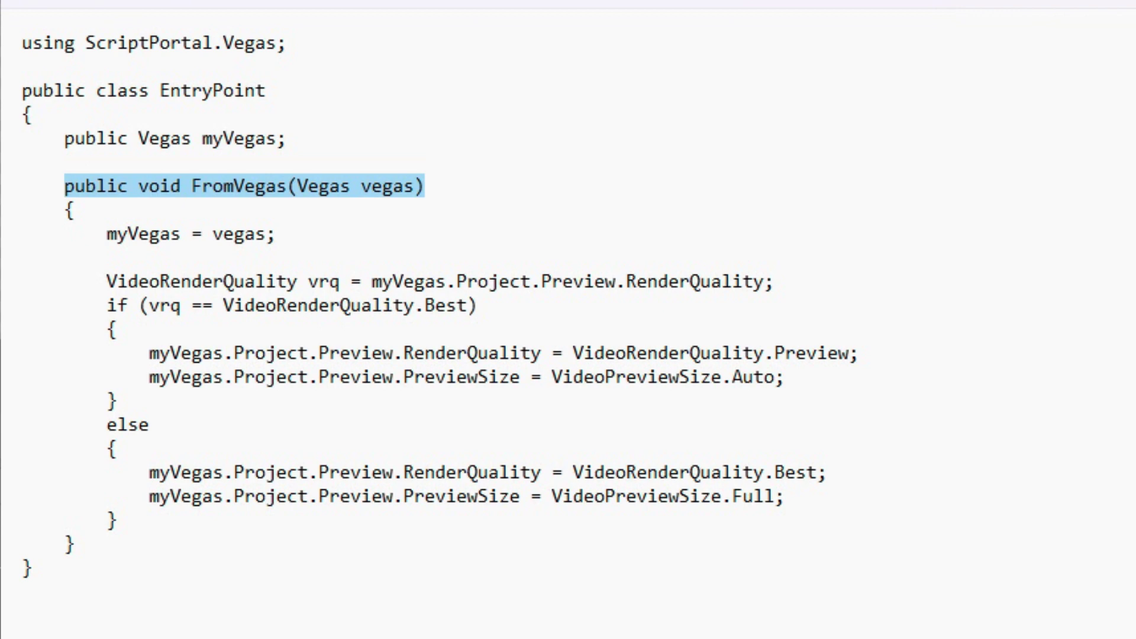
{"action": "key", "text": "shift+Down"}
{"action": "key", "text": "shift+Down"}
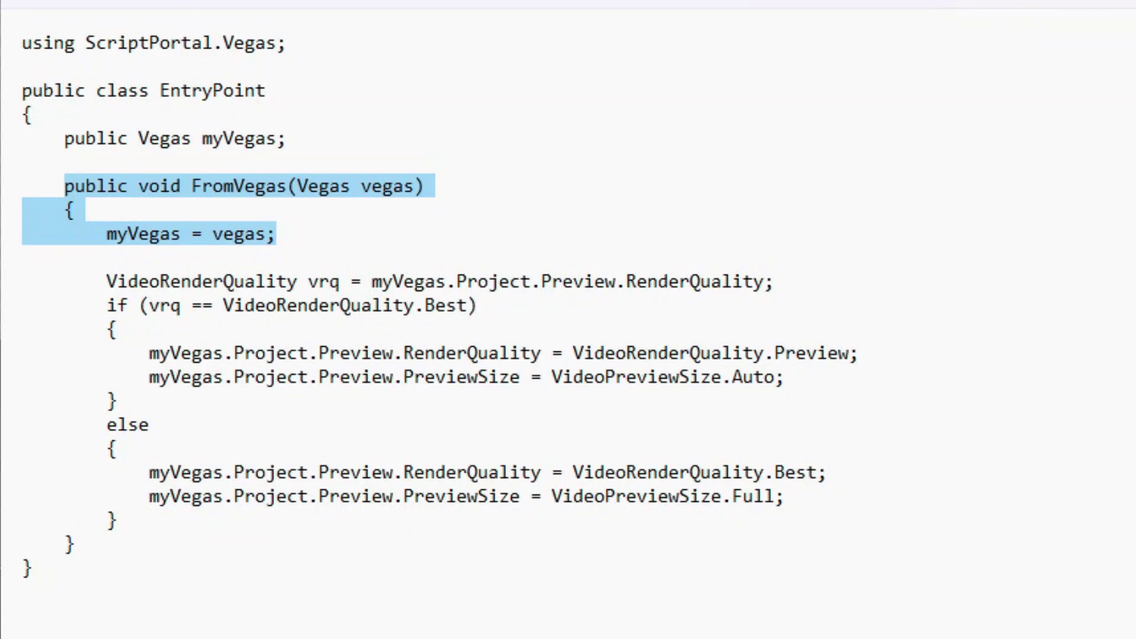
Highlight the VideoRenderQuality type, the vrq variable and its assigned value "myVegas.Project.Preview.RenderQuality;" one after another.
{"action": "double_click", "coordinate": [171, 281]}
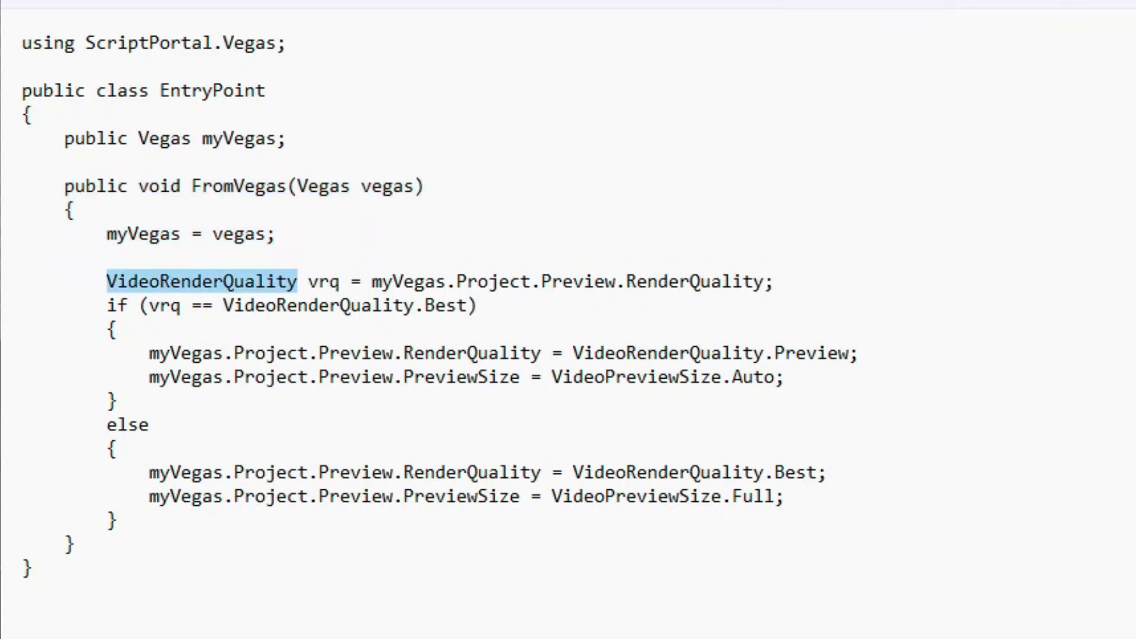
{"action": "double_click", "coordinate": [330, 282]}
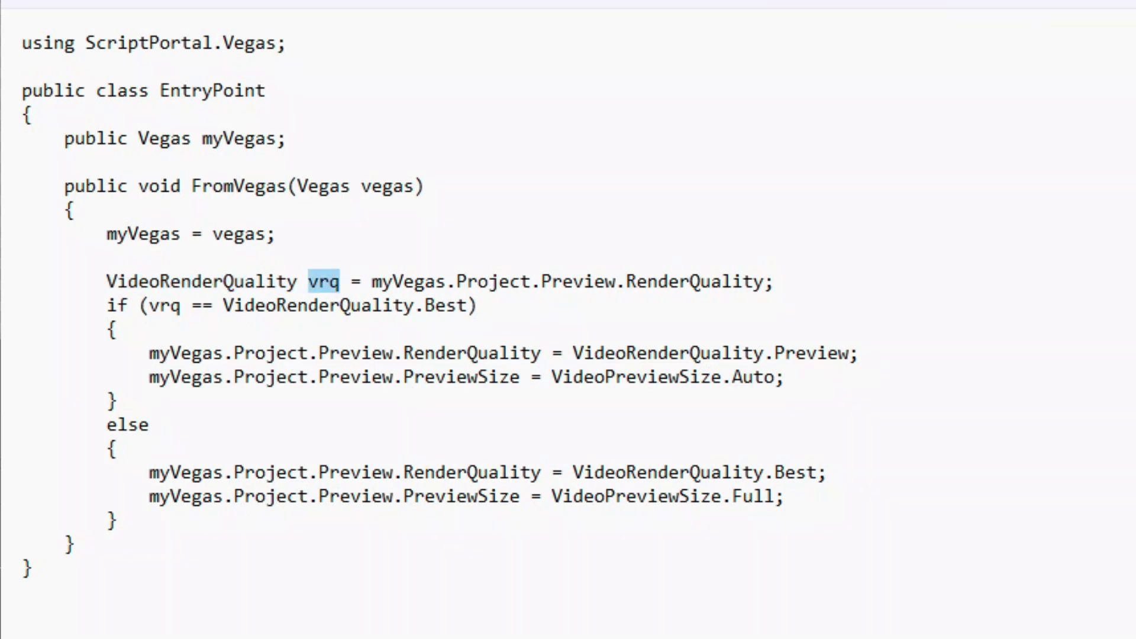
{"action": "left_click_drag", "start_coordinate": [371, 282], "coordinate": [774, 282]}
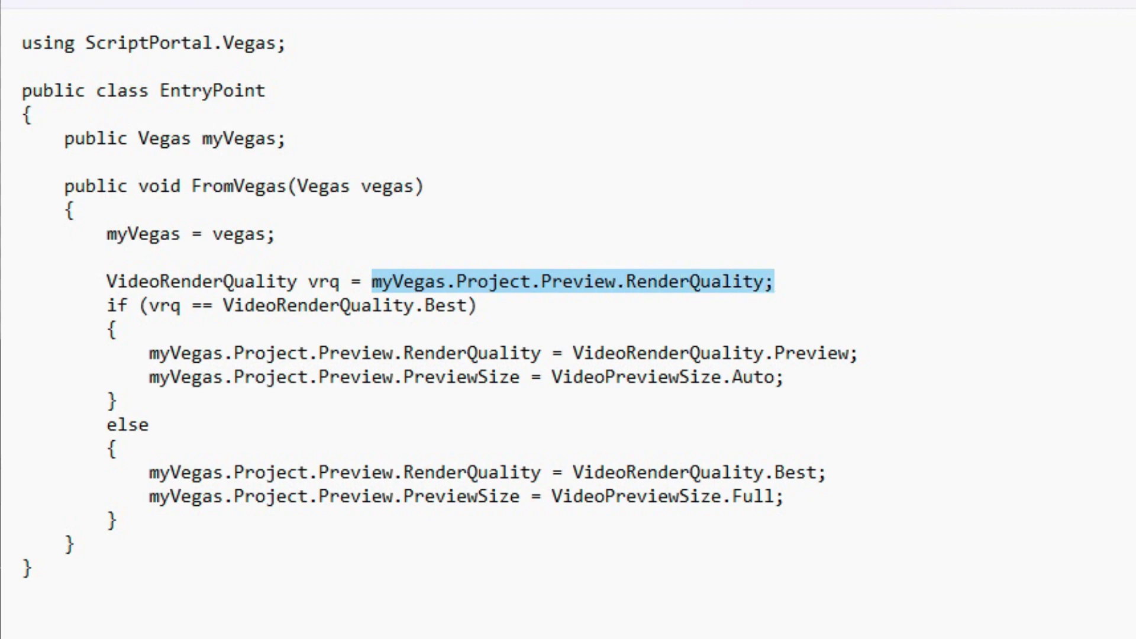
Highlight the "if (vrq == VideoRenderQuality.Best)" condition, followed by the RenderQuality and PreviewSize lines inside its block.
{"action": "left_click_drag", "start_coordinate": [107, 305], "coordinate": [477, 306]}
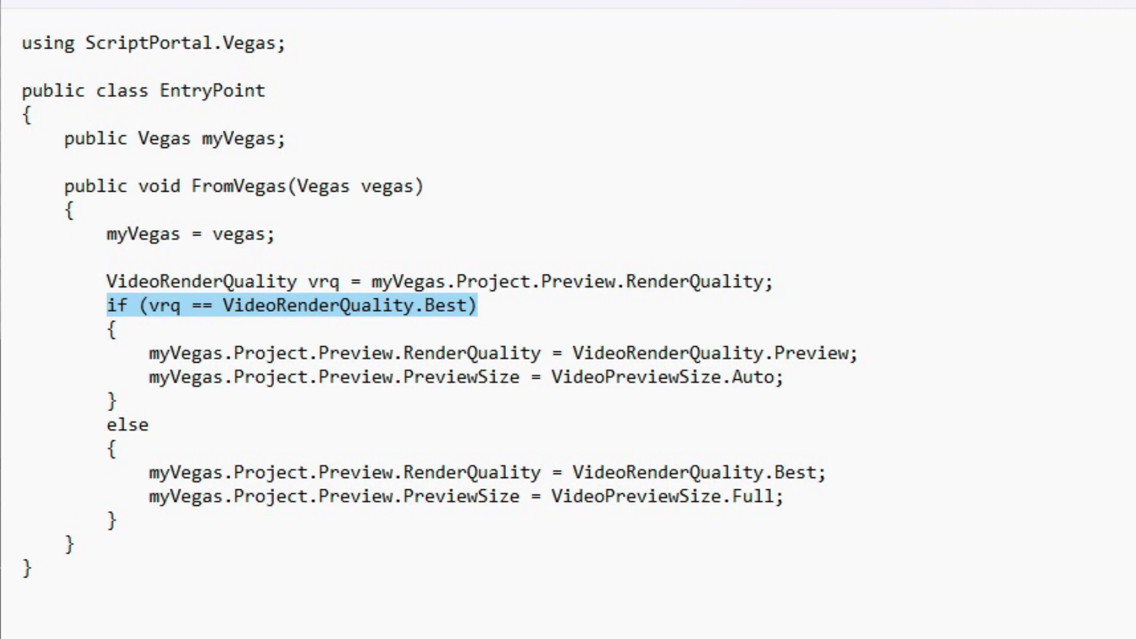
{"action": "left_click_drag", "start_coordinate": [148, 353], "coordinate": [858, 353]}
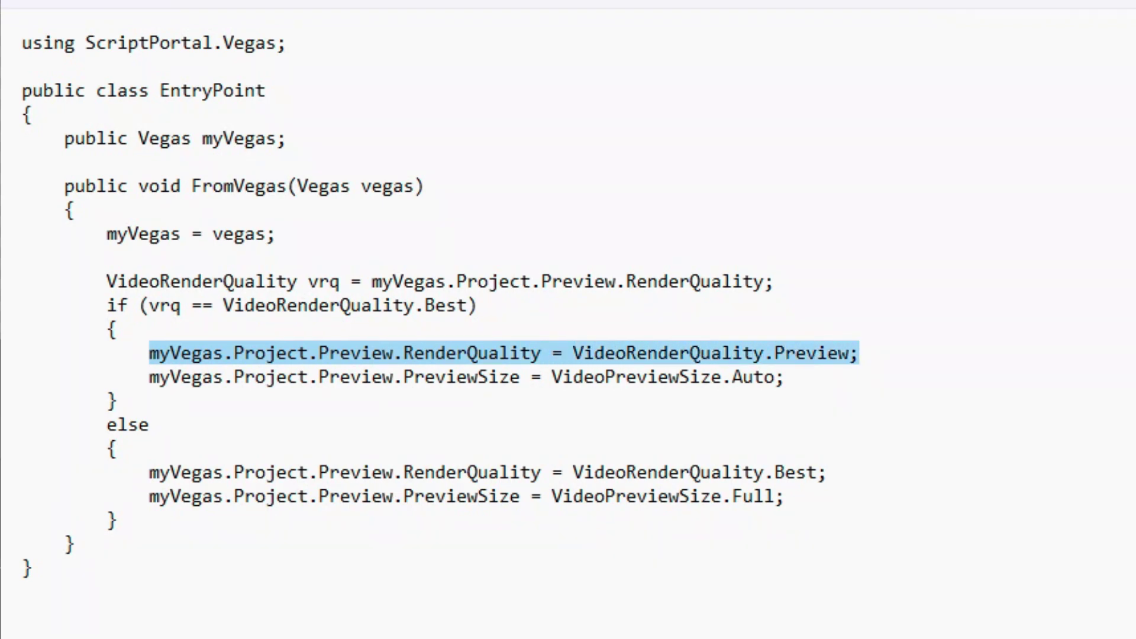
{"action": "left_click", "coordinate": [149, 377]}
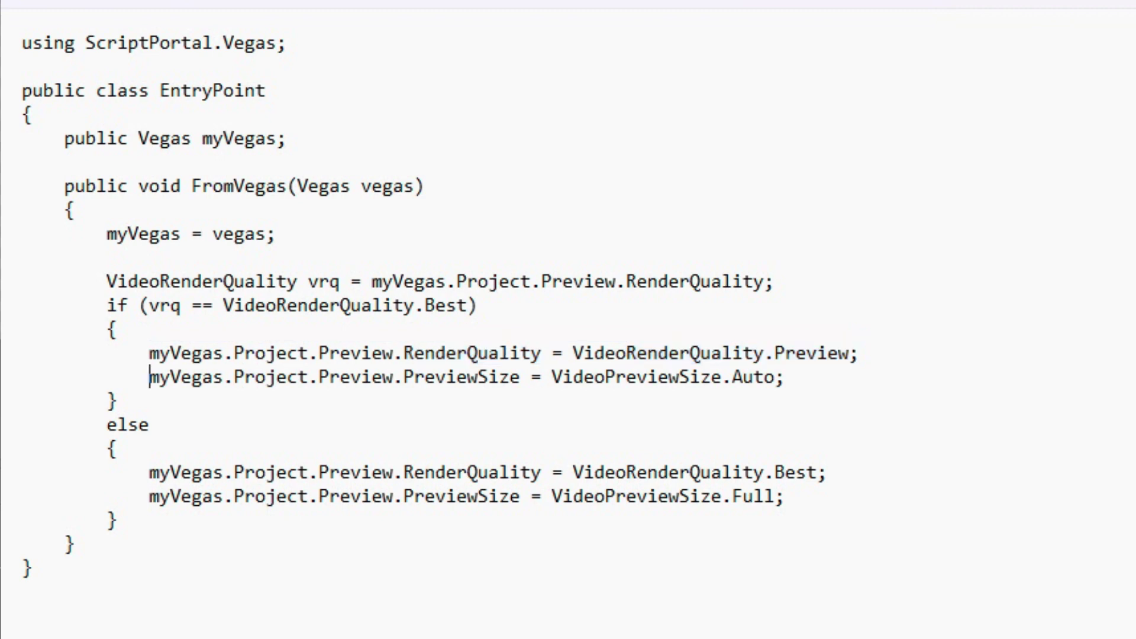
{"action": "left_click_drag", "start_coordinate": [149, 377], "coordinate": [784, 377]}
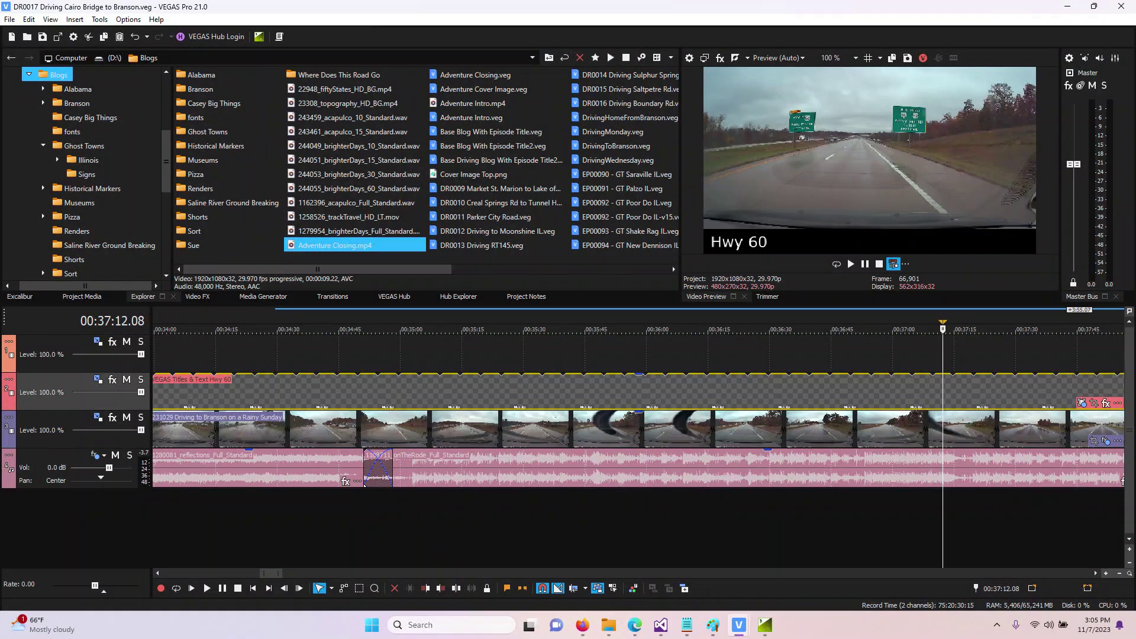
Run the Toggle Preview Quality script to switch the video preview to Best (Full), with the road sign magnified to 270%.
{"action": "scroll", "coordinate": [869, 160], "scroll_direction": "up", "scroll_amount": 1}
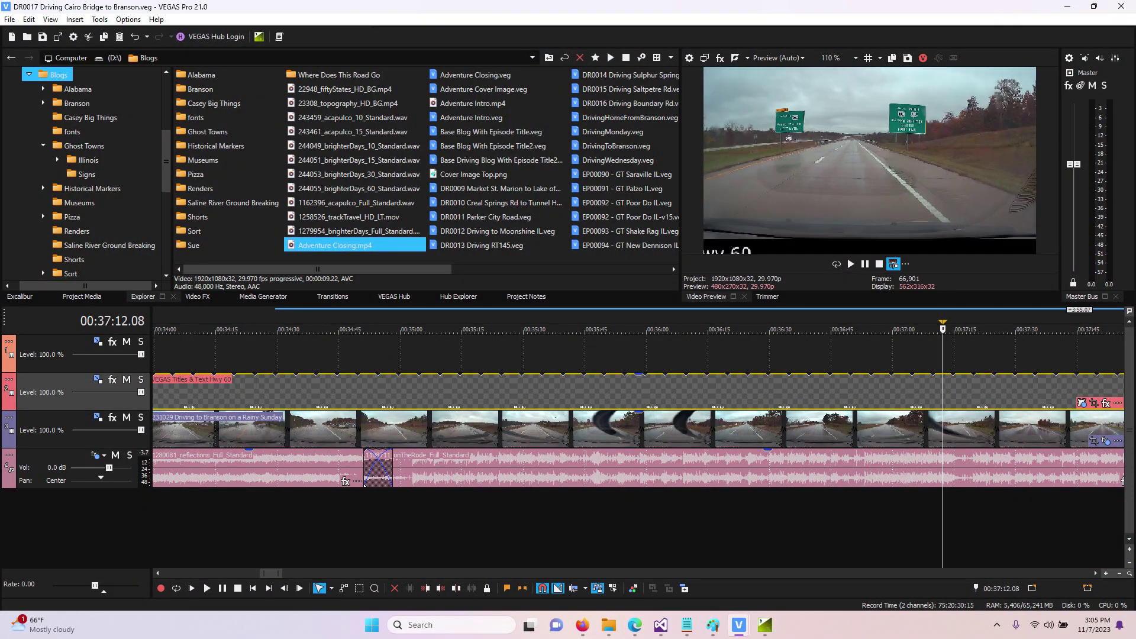
{"action": "scroll", "coordinate": [869, 160], "scroll_direction": "up", "scroll_amount": 5}
{"action": "scroll", "coordinate": [869, 160], "scroll_direction": "up", "scroll_amount": 2}
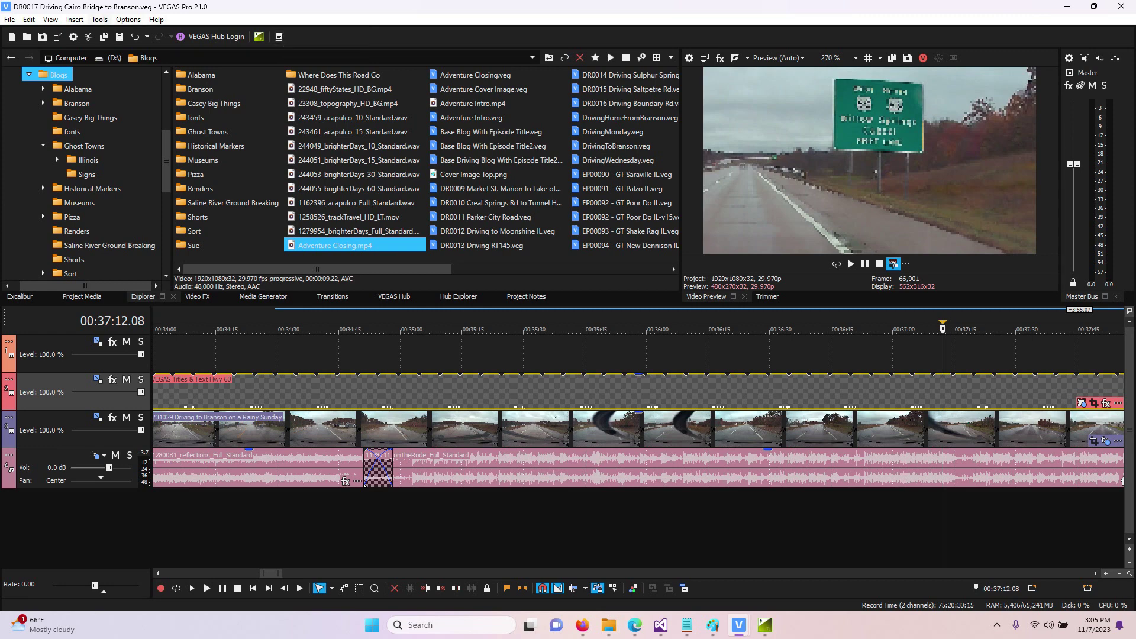
{"action": "left_click", "coordinate": [100, 19]}
{"action": "mouse_move", "coordinate": [178, 245]}
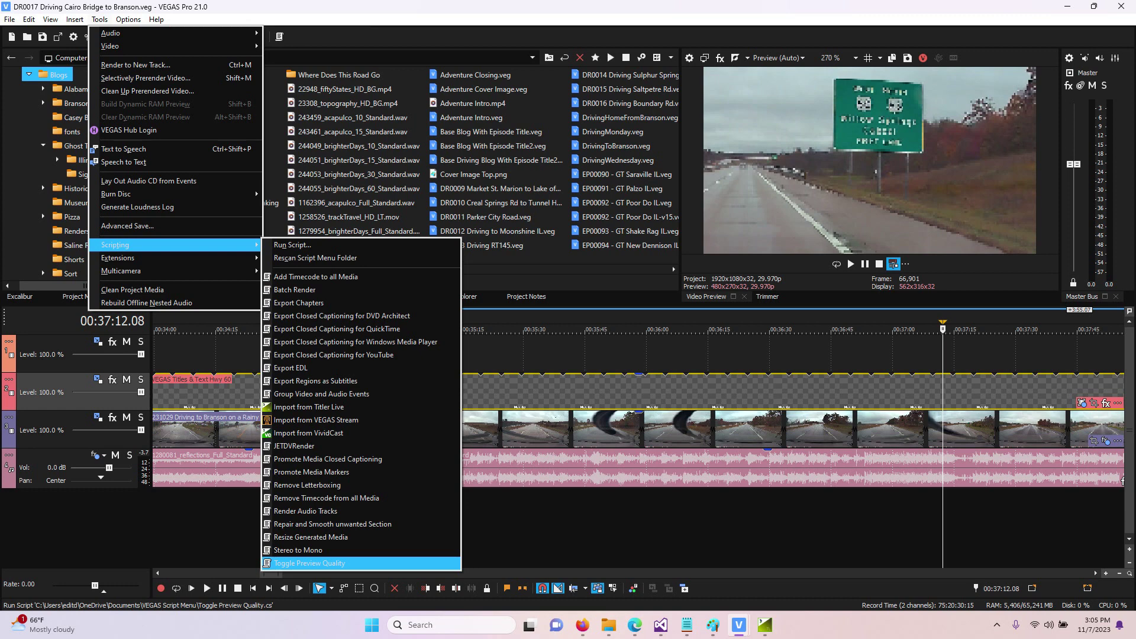
{"action": "left_click", "coordinate": [308, 563]}
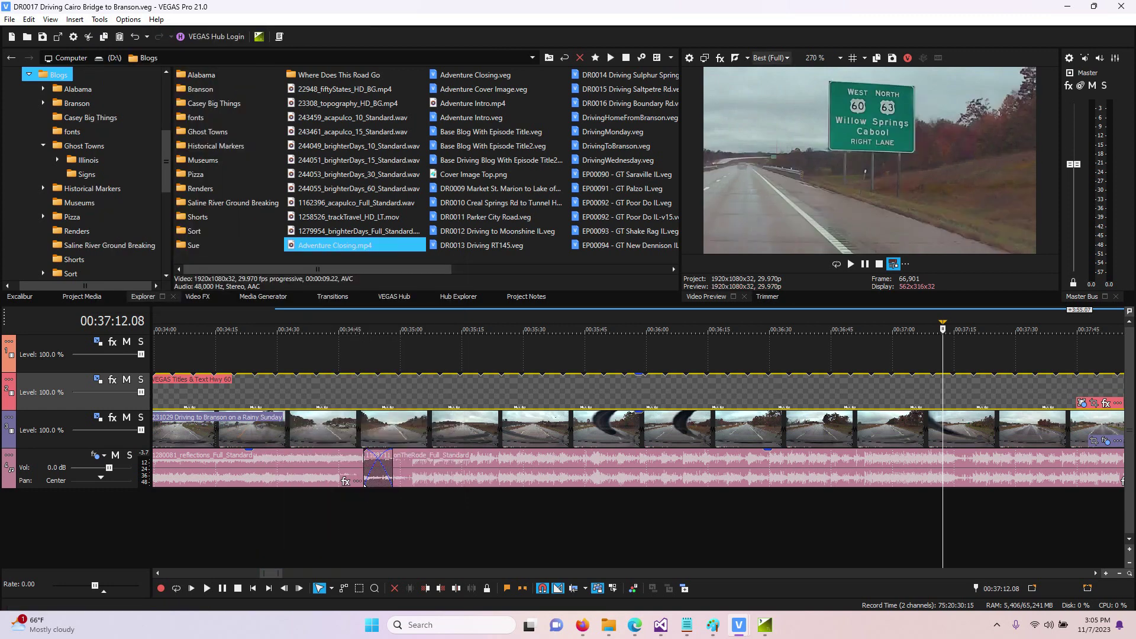
Use the Toggle Preview Quality script to switch the preview to Preview (Auto) and back to Best (Full).
{"action": "left_click", "coordinate": [770, 57]}
{"action": "key", "text": "Escape"}
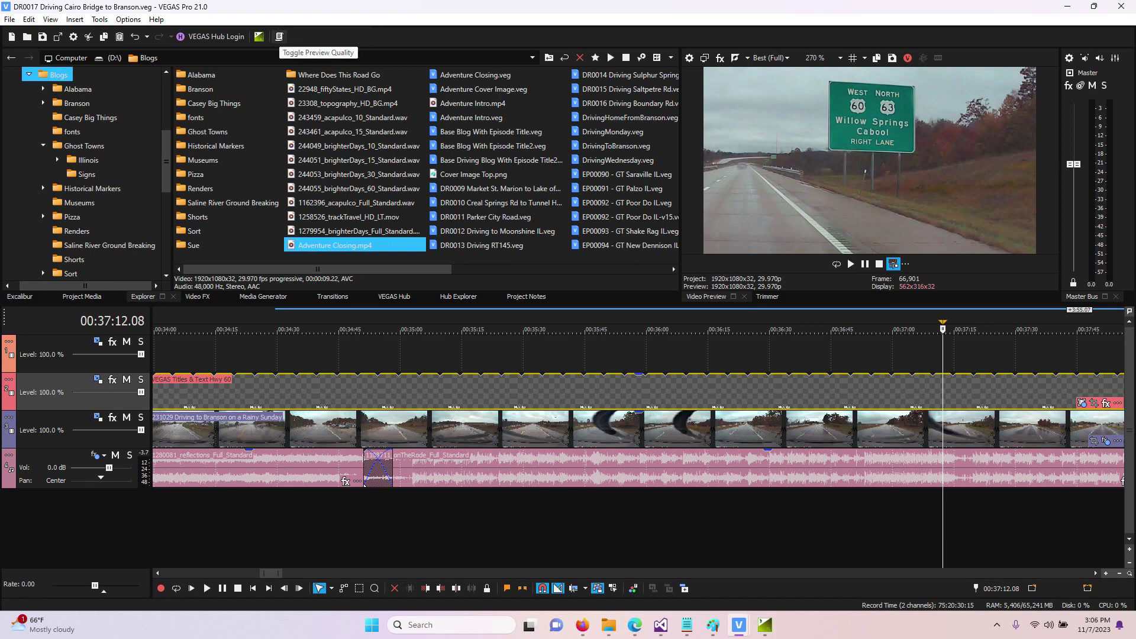
{"action": "left_click", "coordinate": [279, 36]}
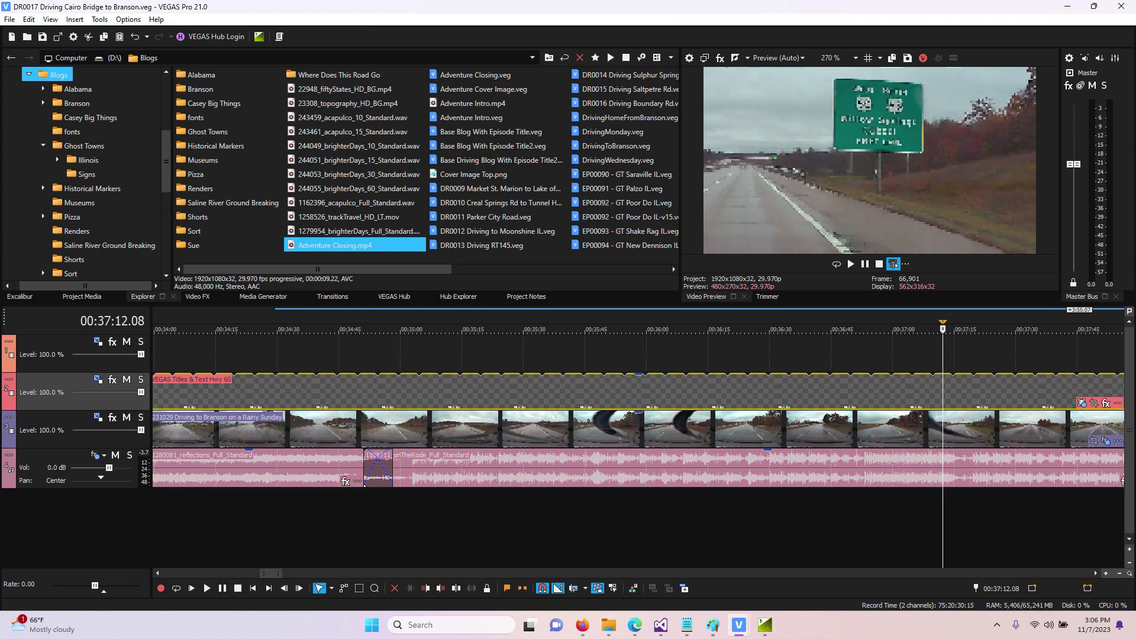
{"action": "left_click", "coordinate": [279, 37]}
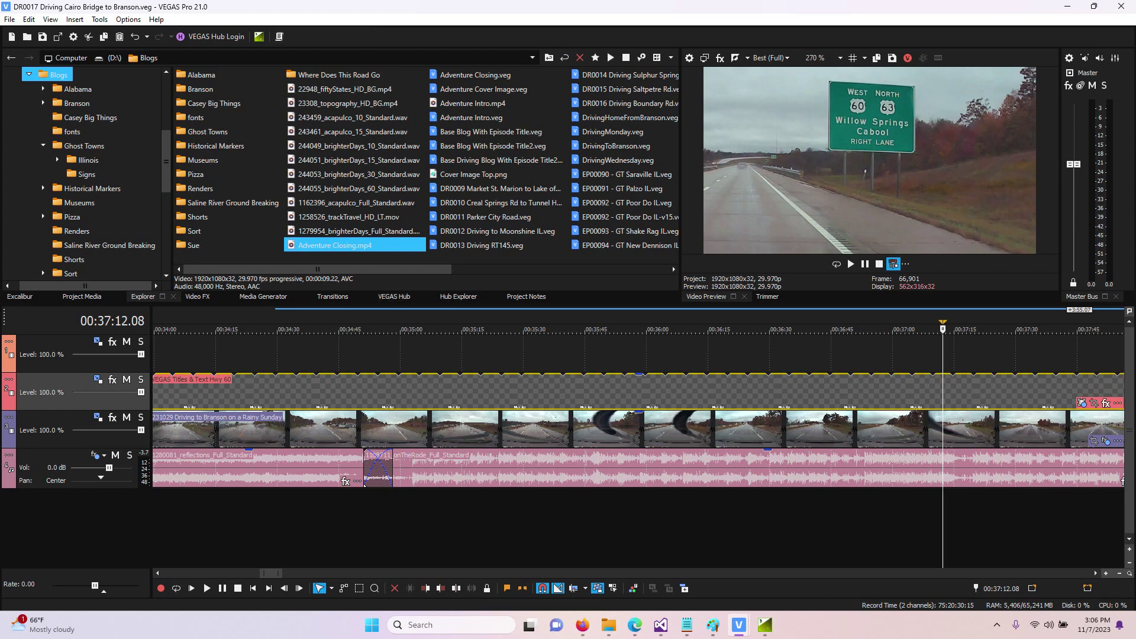
Play the timeline at Best (Full) preview quality from 00:36:22.05 and again from 00:36:20.18, the second time at 100% preview zoom.
{"action": "left_click", "coordinate": [737, 354]}
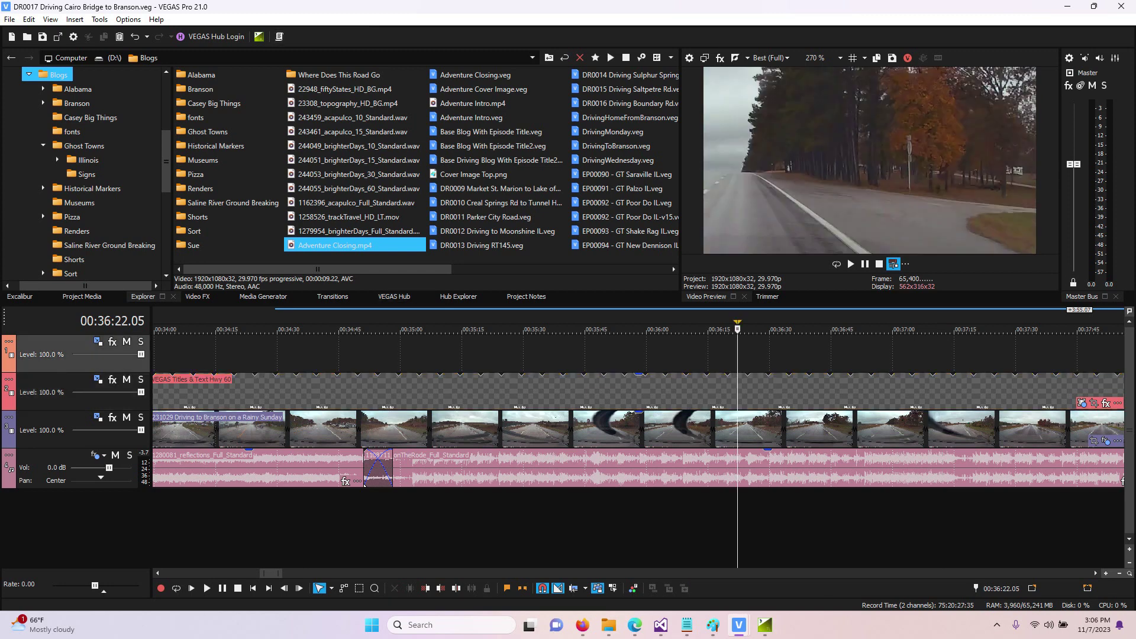
{"action": "key", "text": "space"}
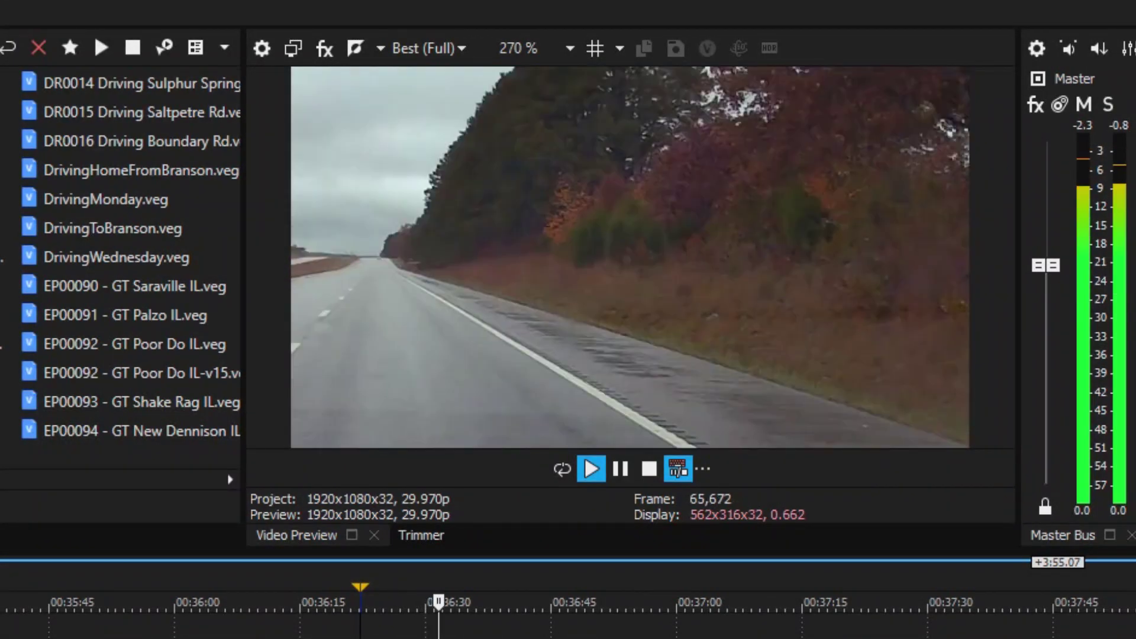
{"action": "key", "text": "space"}
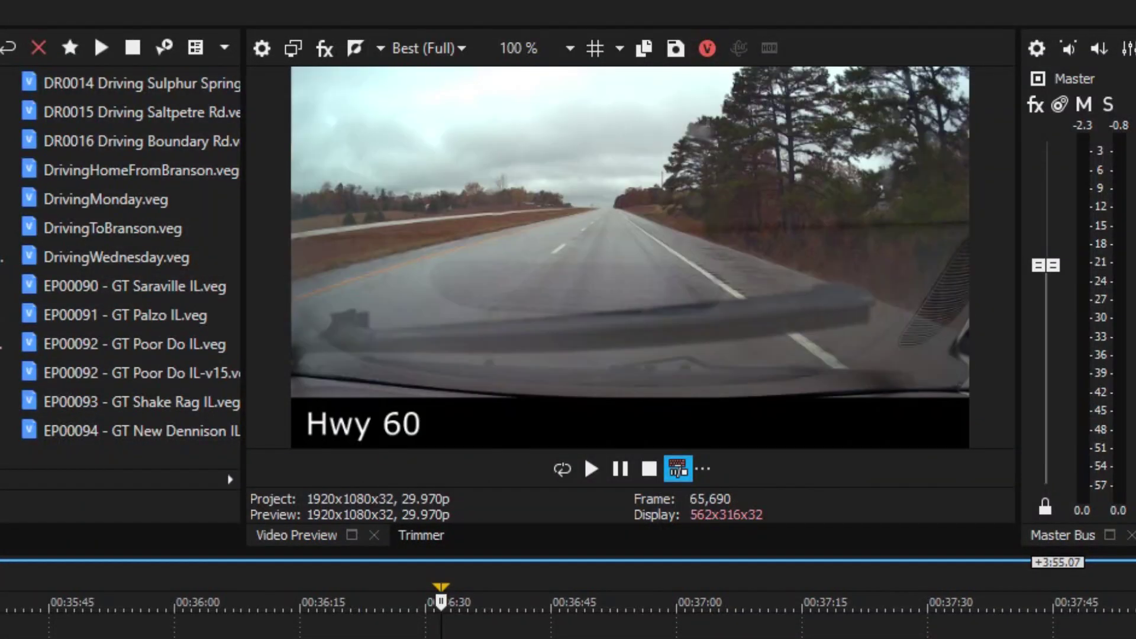
{"action": "left_click", "coordinate": [347, 603]}
{"action": "key", "text": "space"}
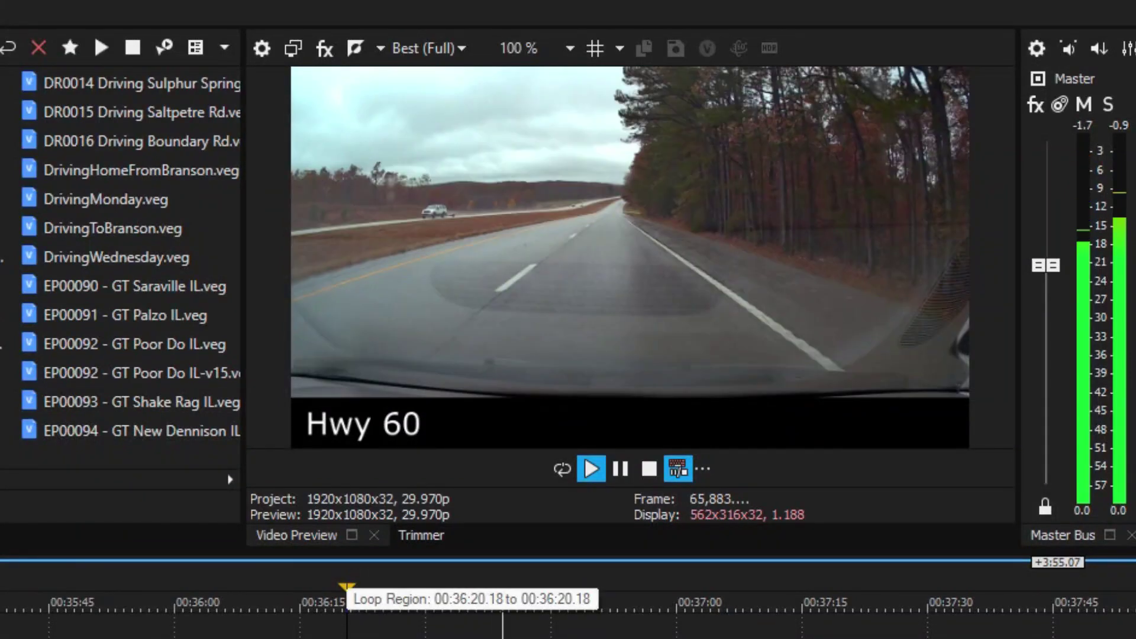
{"action": "key", "text": "Return"}
Play the timeline from about 00:36:29 at Preview (Auto) quality and stop shortly before 00:37:00.
{"action": "left_click", "coordinate": [416, 592]}
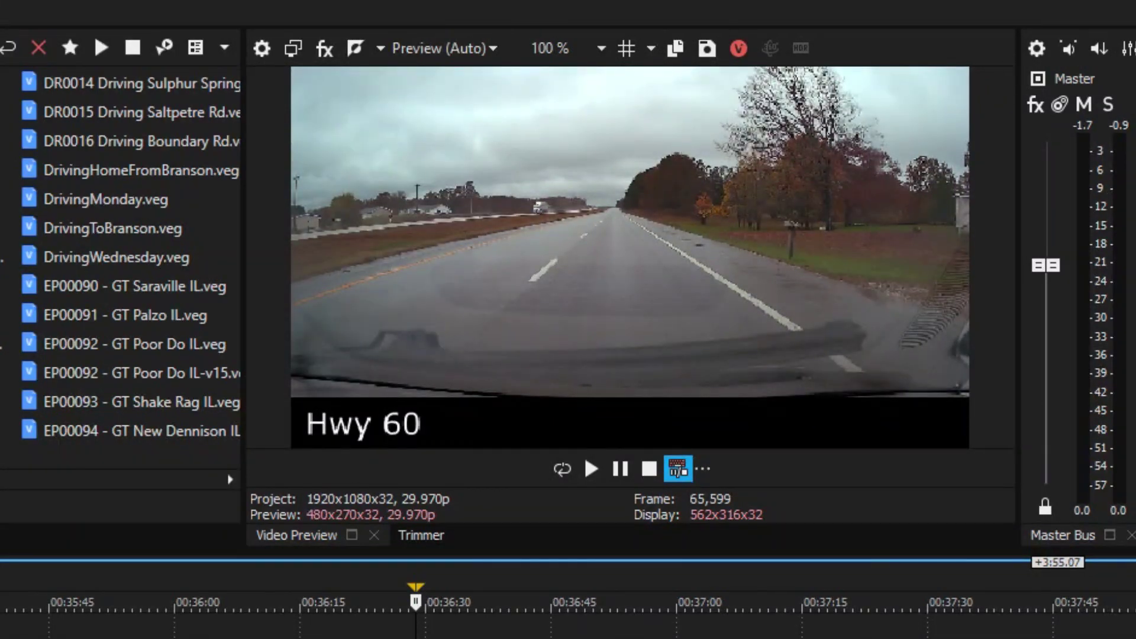
{"action": "key", "text": "space"}
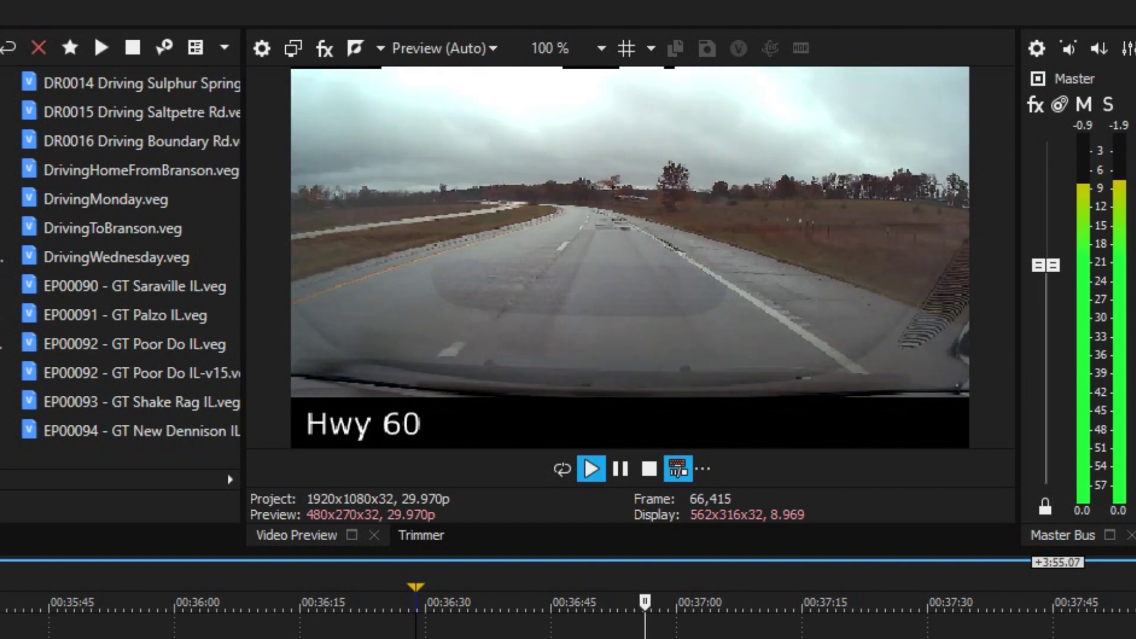
{"action": "key", "text": "Return"}
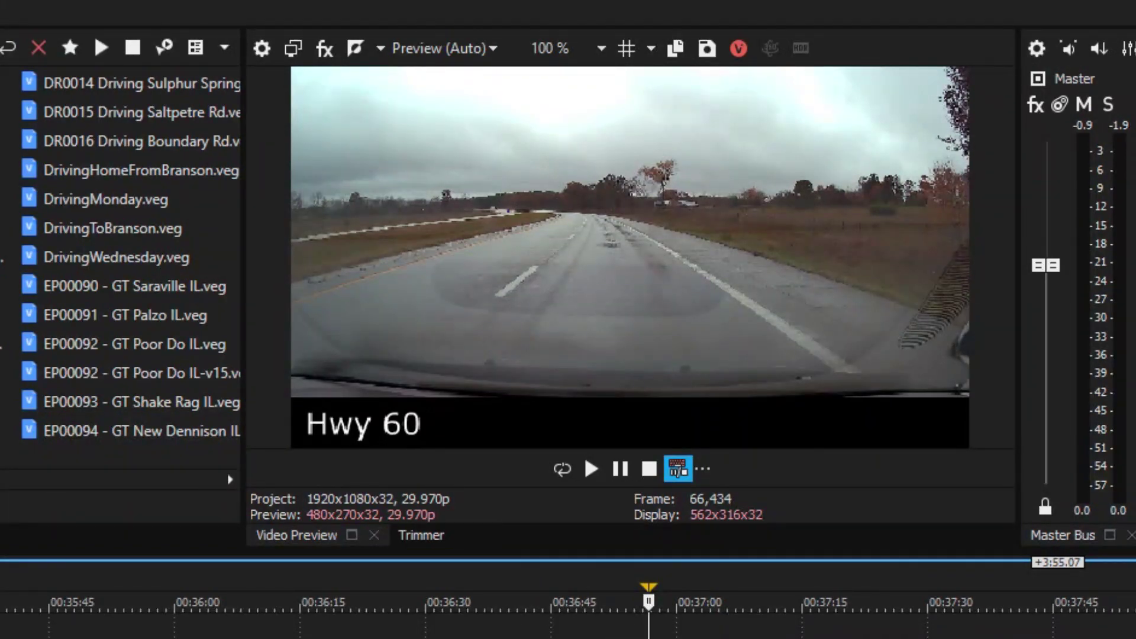
Examine the green road sign in the Preview (Auto) image at frame 66,930, magnified to 450%.
{"action": "key", "text": "Return"}
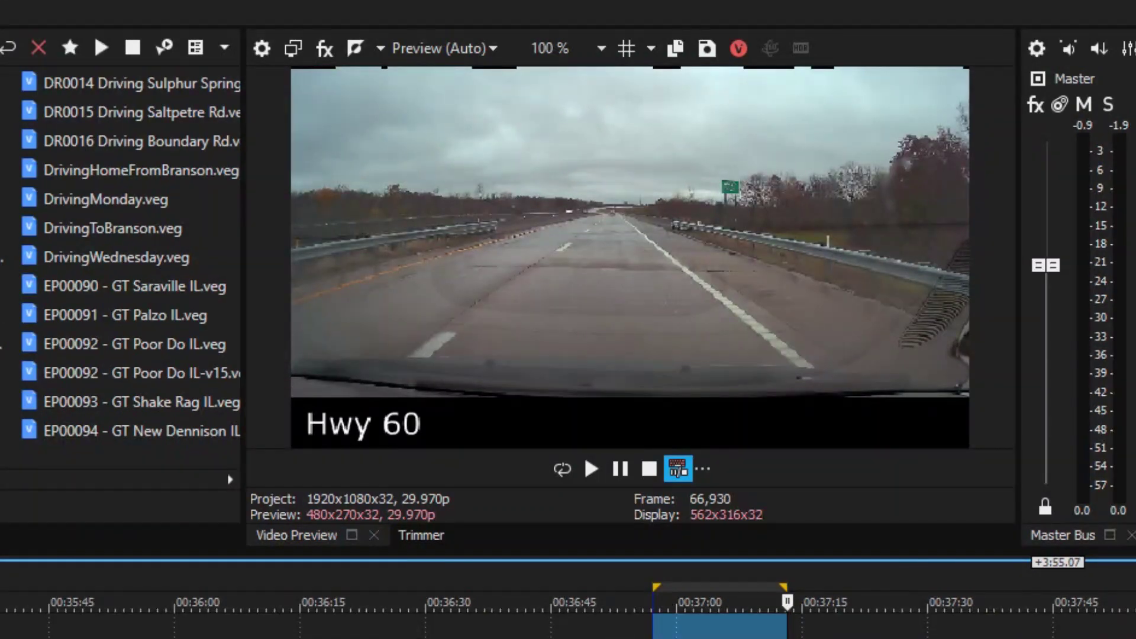
{"action": "scroll", "coordinate": [756, 193], "scroll_direction": "up", "scroll_amount": 5}
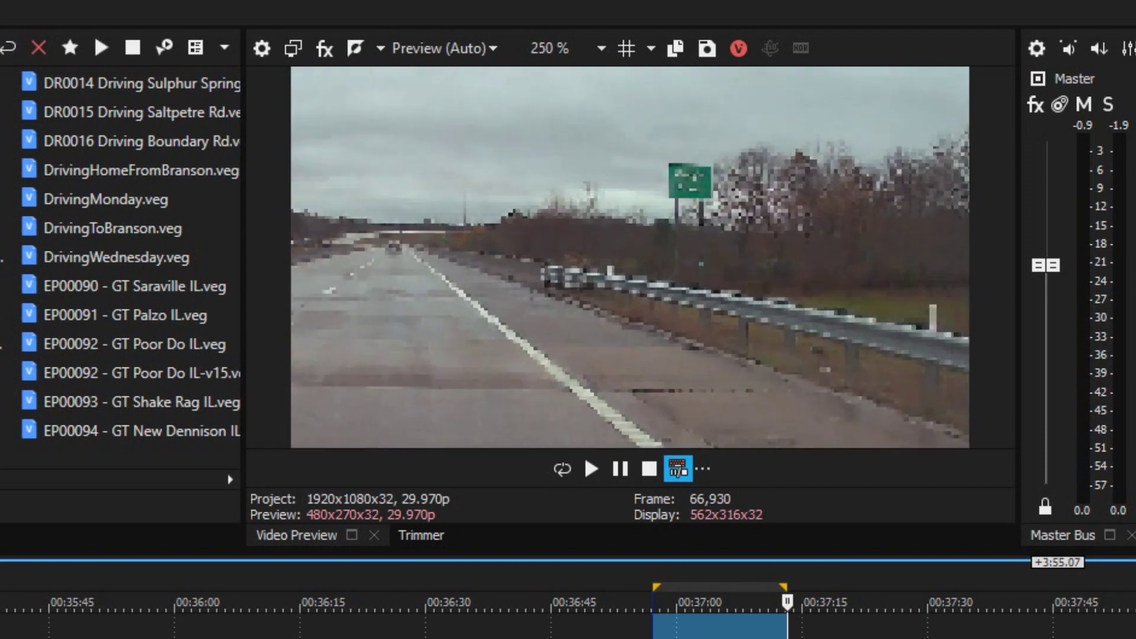
{"action": "scroll", "coordinate": [705, 178], "scroll_direction": "up", "scroll_amount": 4}
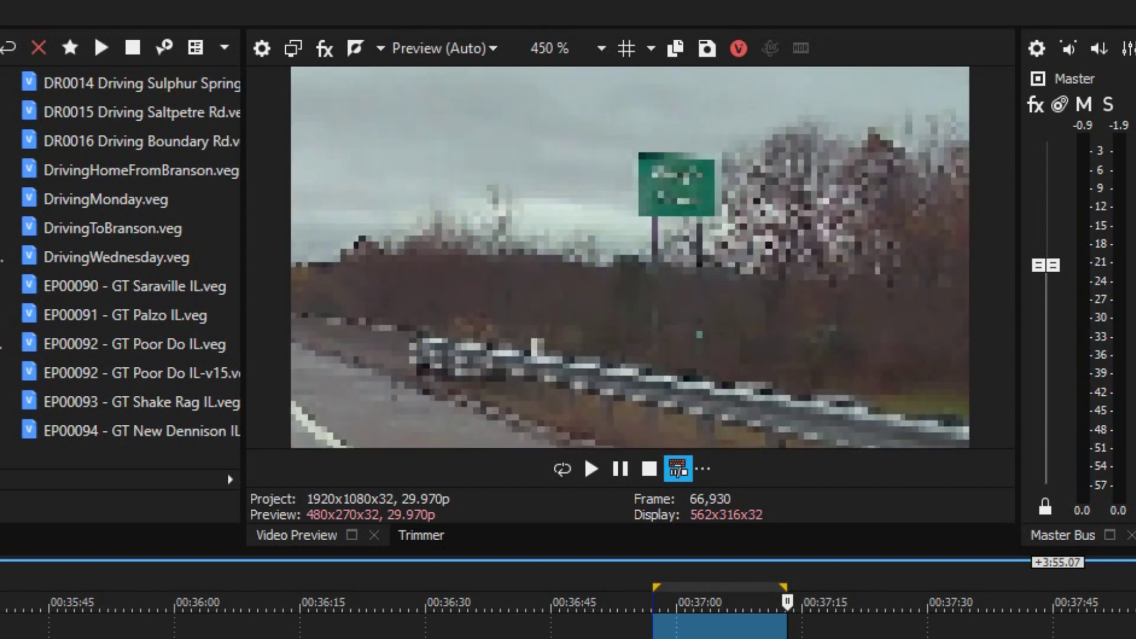